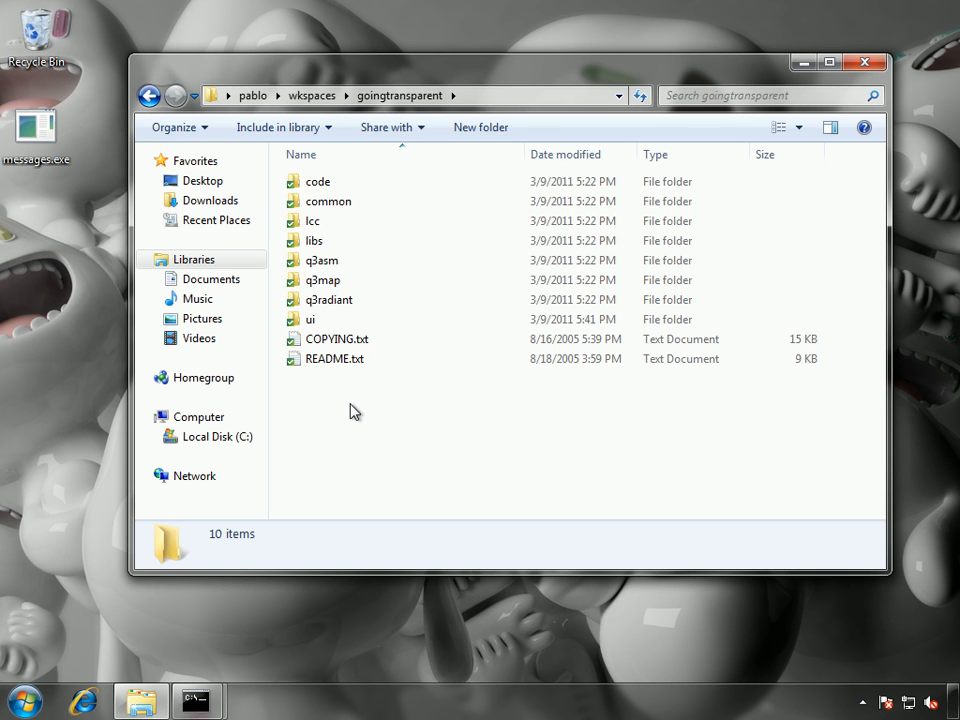
Step: Open the pending changes for check-in of the goingtransparent workspace, then reposition and enlarge that window
right_click(351, 409)
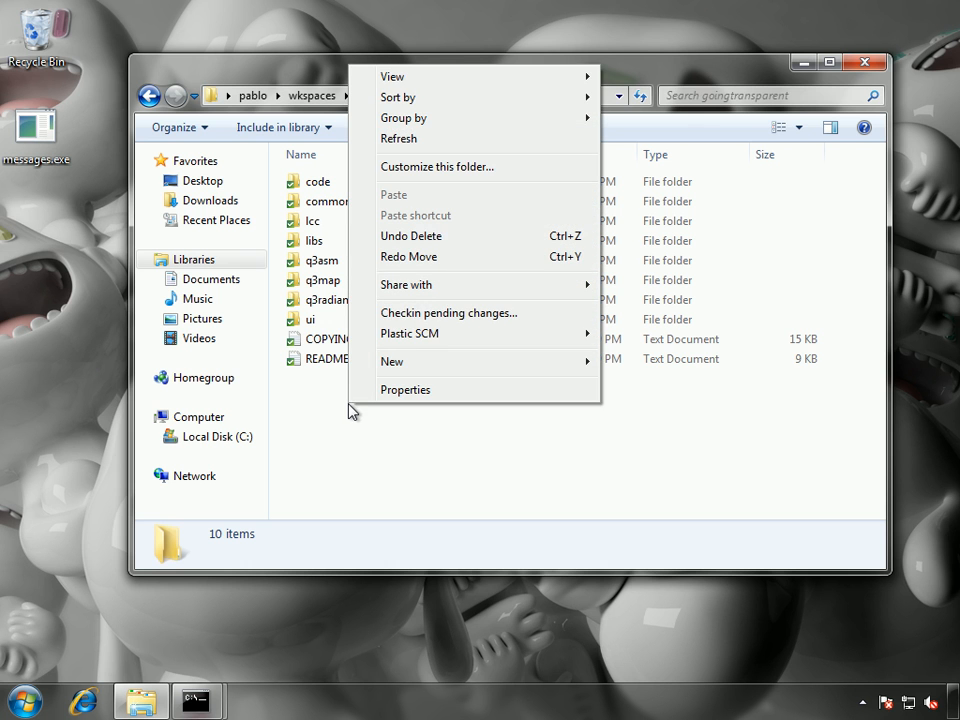
click(468, 316)
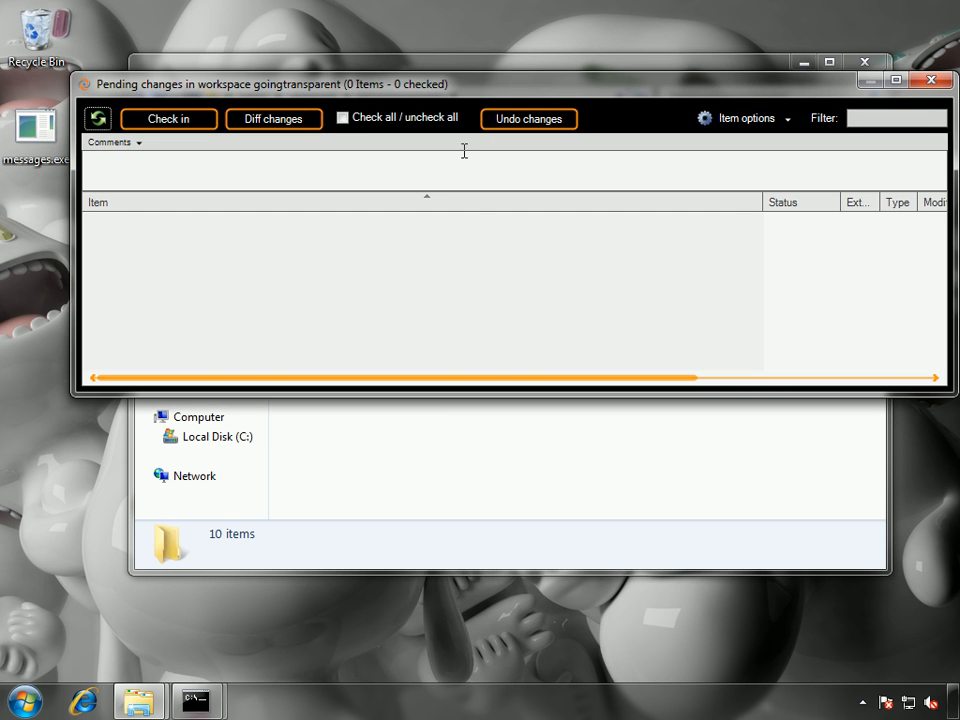
drag(446, 88, 392, 108)
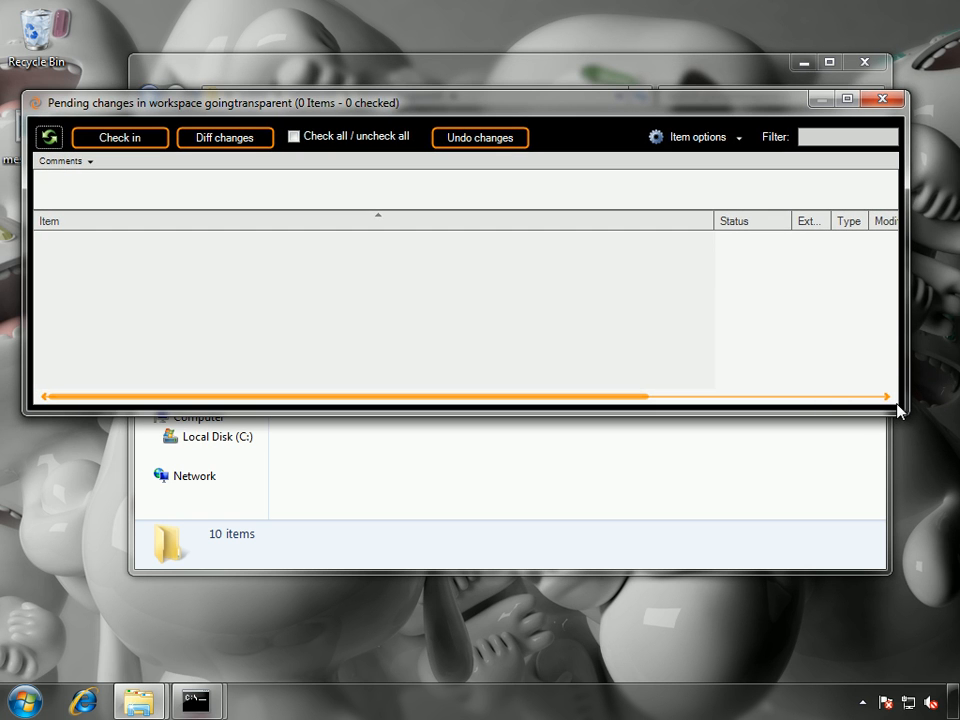
drag(906, 416, 439, 459)
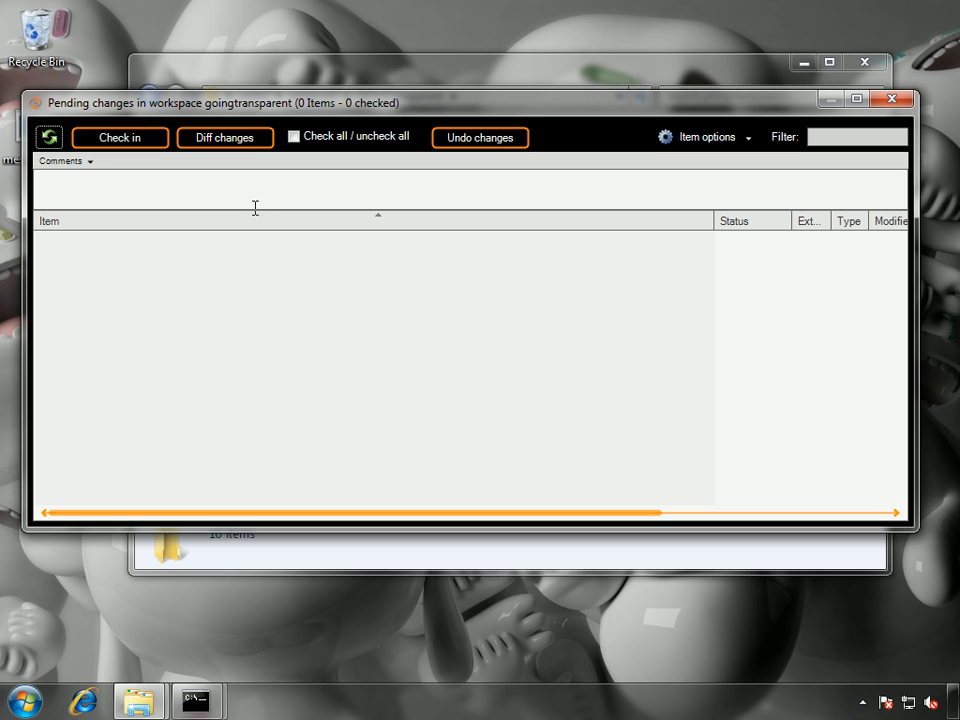
Step: Move win_gamma.c from the workspace's code\win32 folder into its mod-sdk-setup subfolder
click(296, 78)
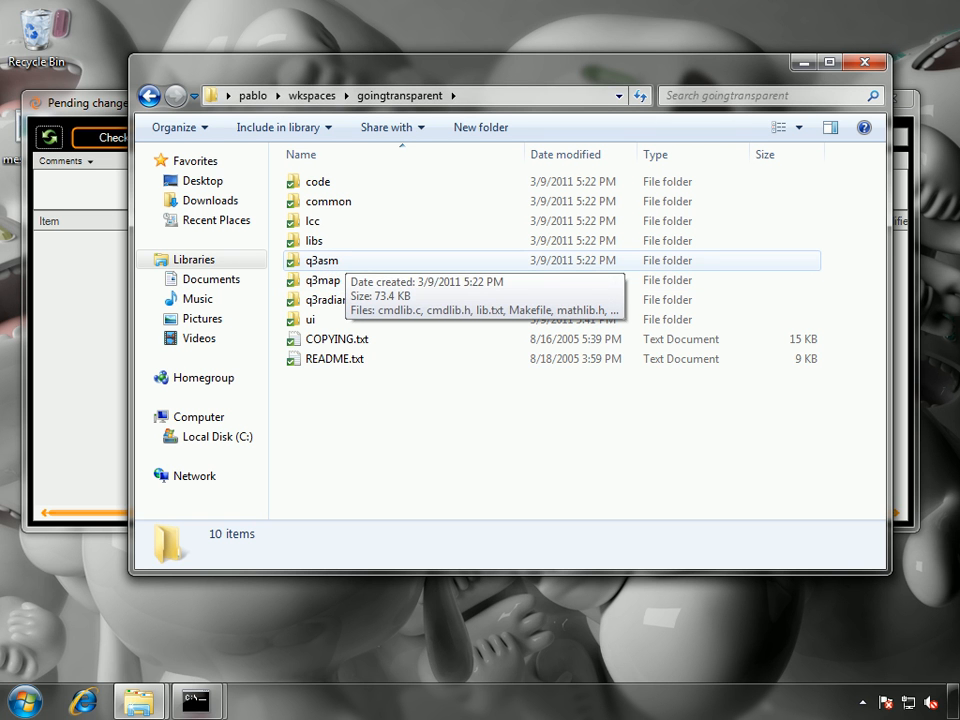
double_click(315, 183)
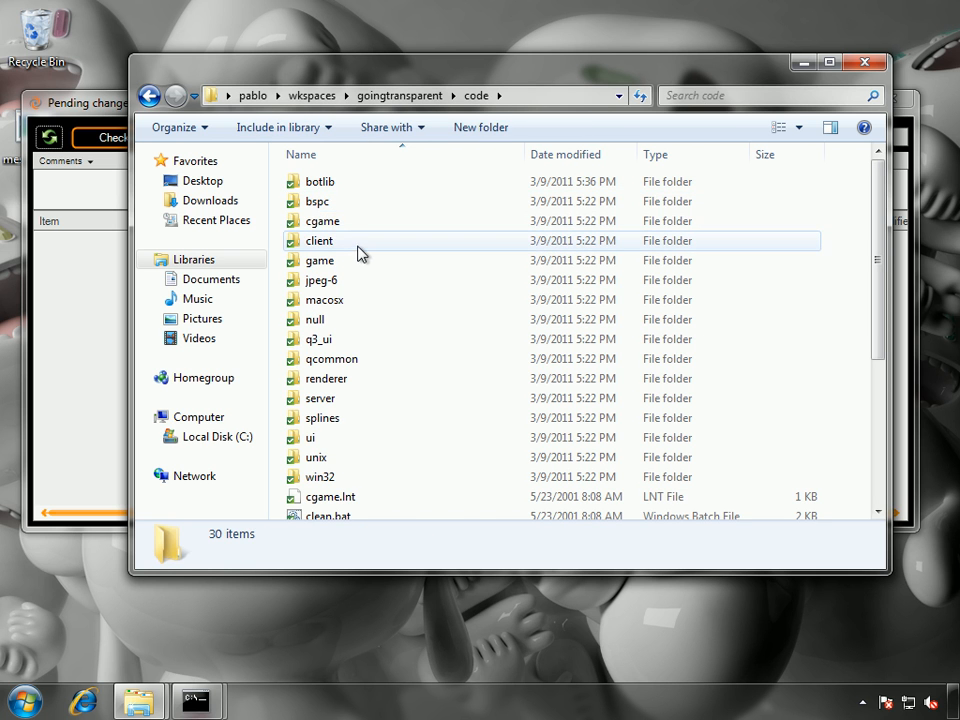
double_click(326, 184)
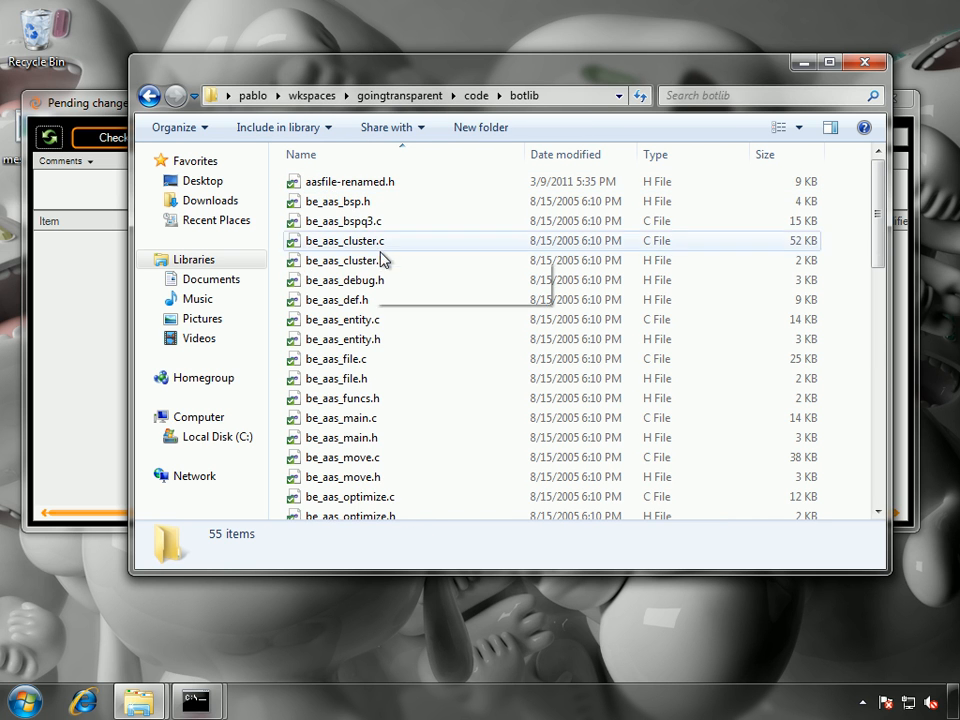
scroll(390, 270, down, 4)
scroll(392, 274, up, 4)
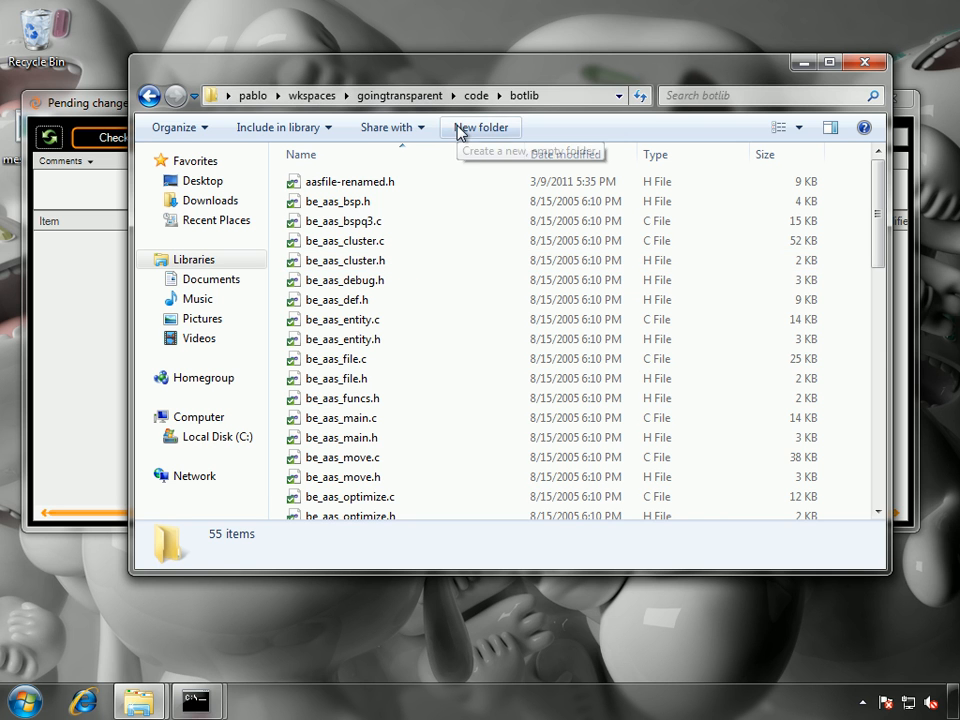
click(478, 96)
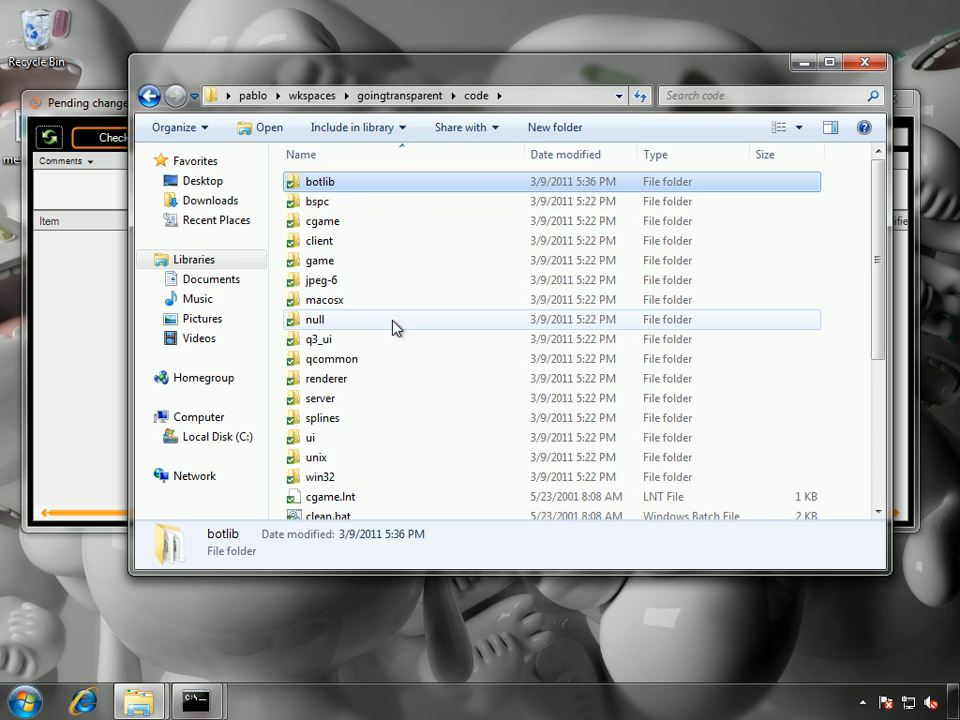
double_click(343, 477)
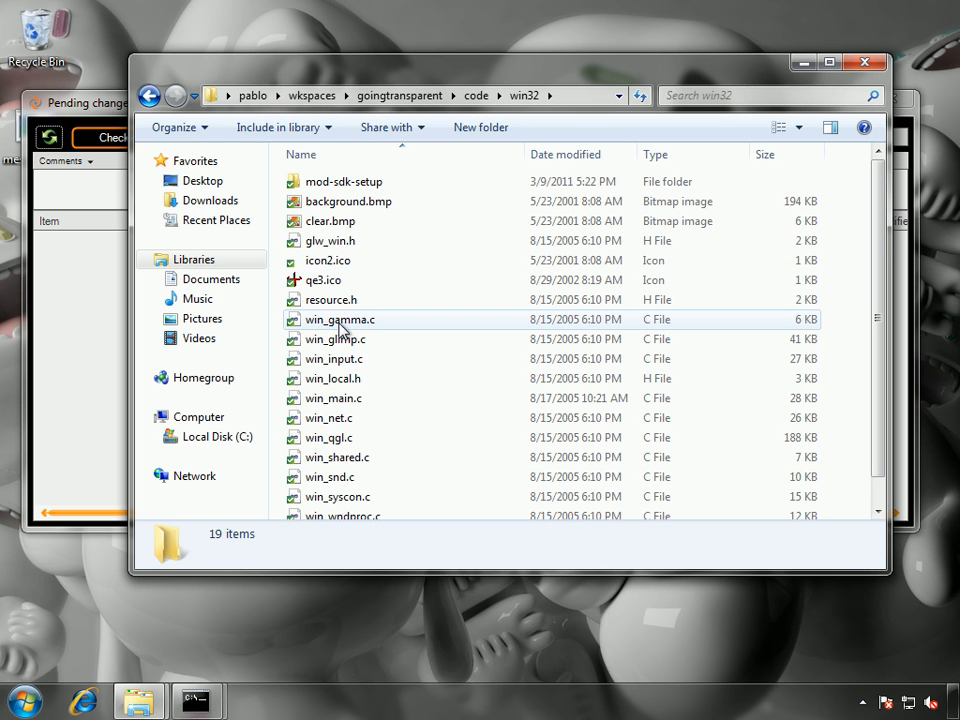
drag(341, 325, 339, 185)
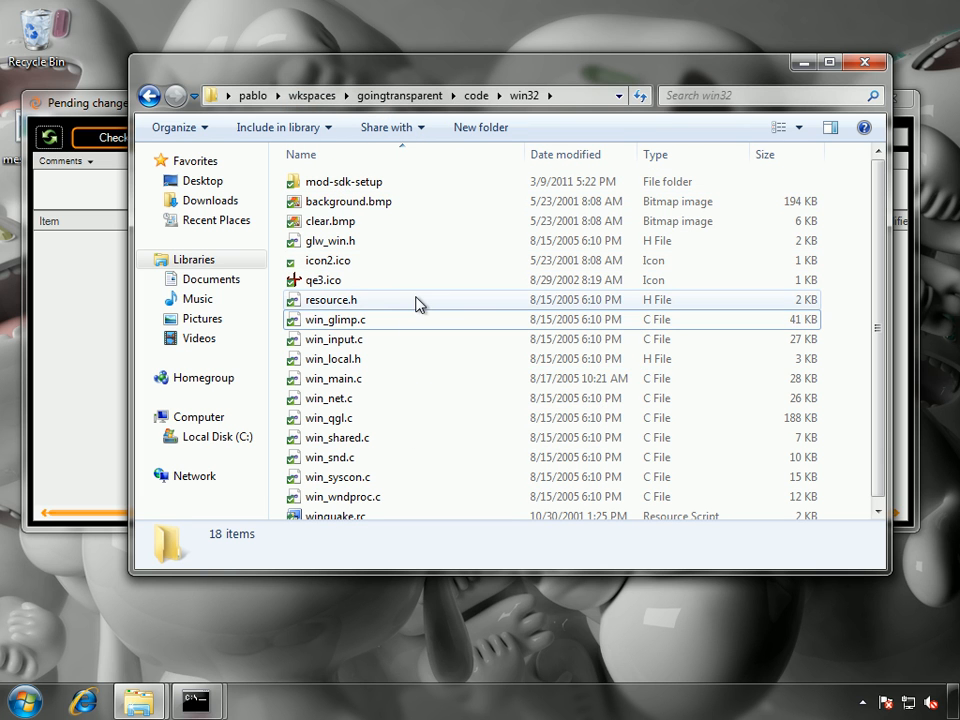
Step: Refresh the pending changes and narrow the Item column to examine the moved file's details
click(45, 138)
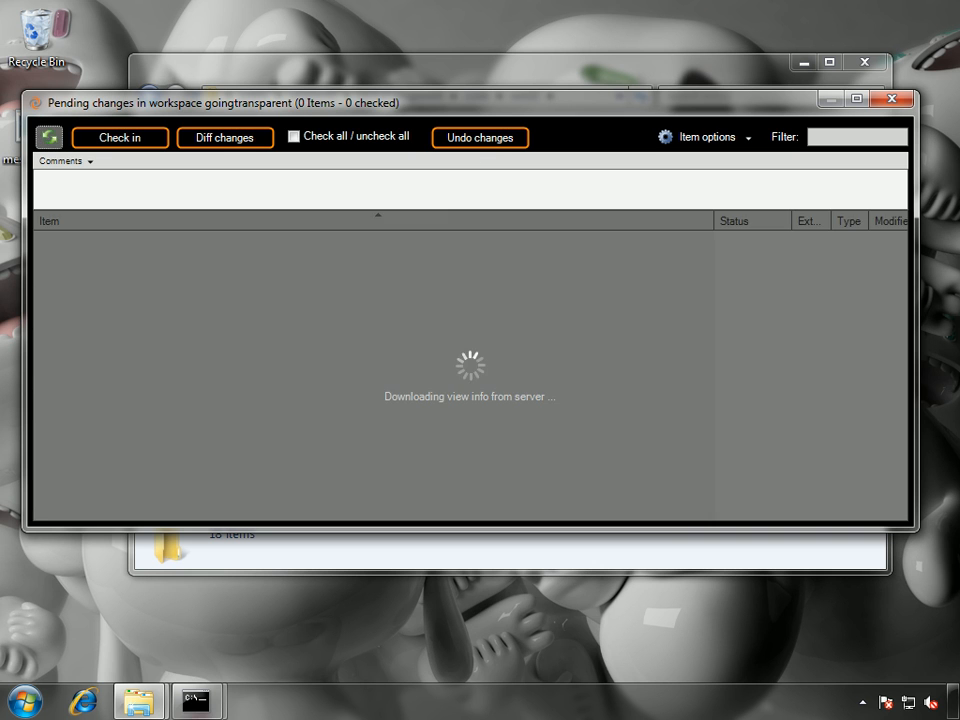
drag(714, 219, 335, 167)
click(350, 265)
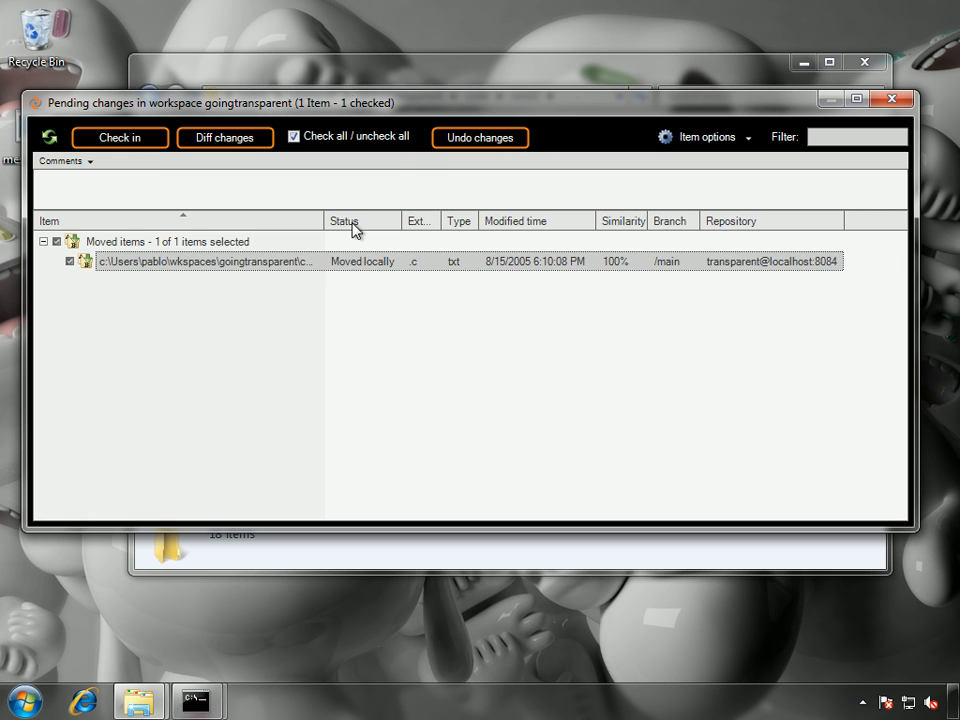
Step: Rename win_glimp.c in the win32 folder to win_glimp-renamed.c
click(317, 84)
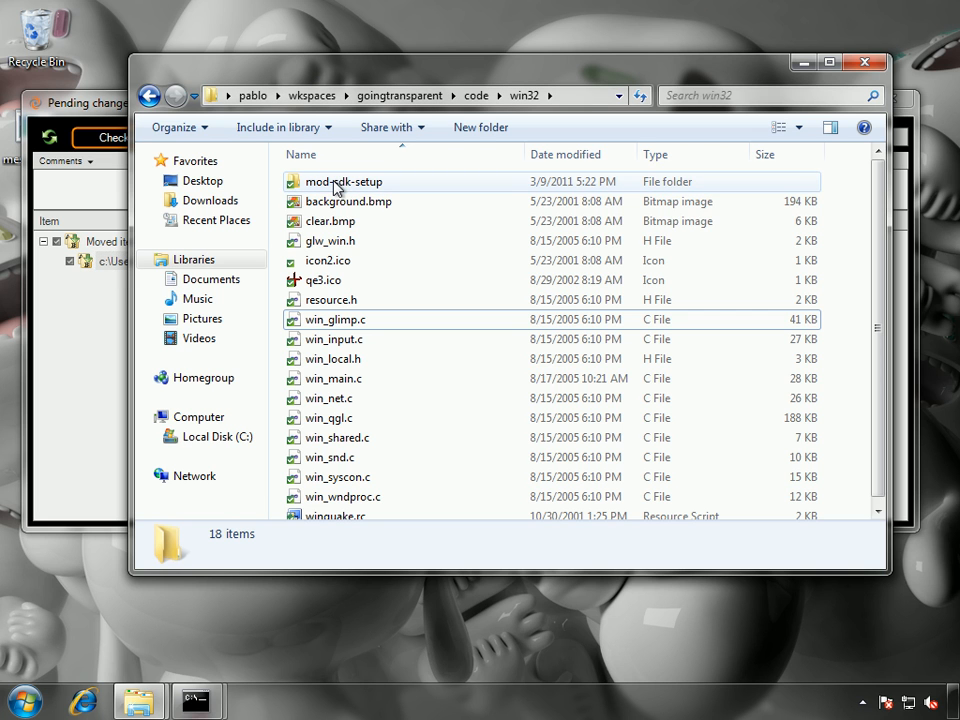
click(336, 321)
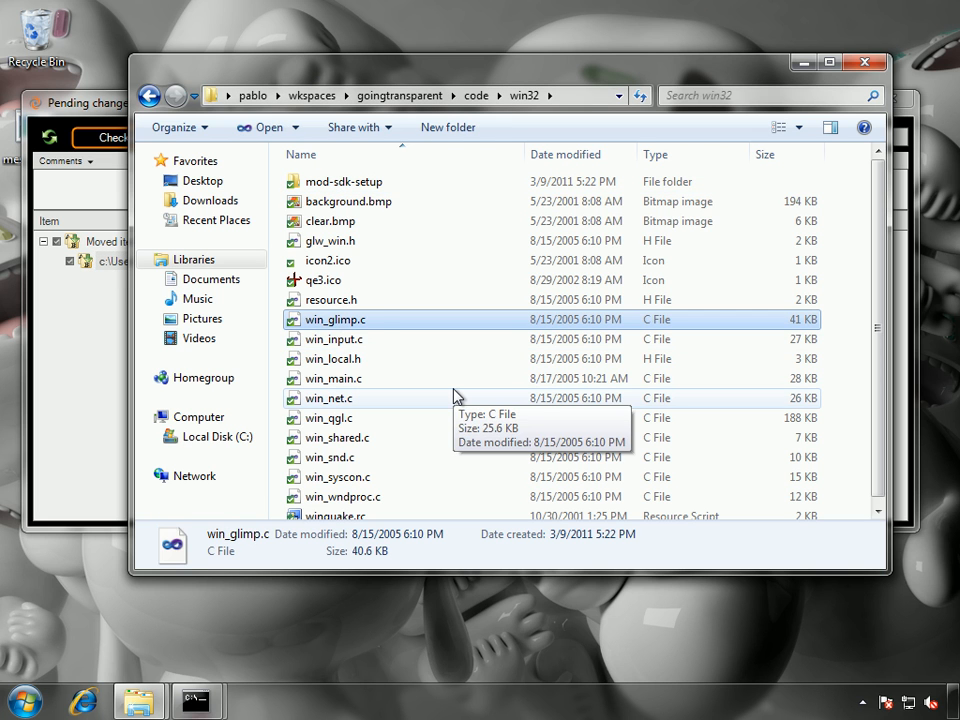
key(F2)
key(Right)
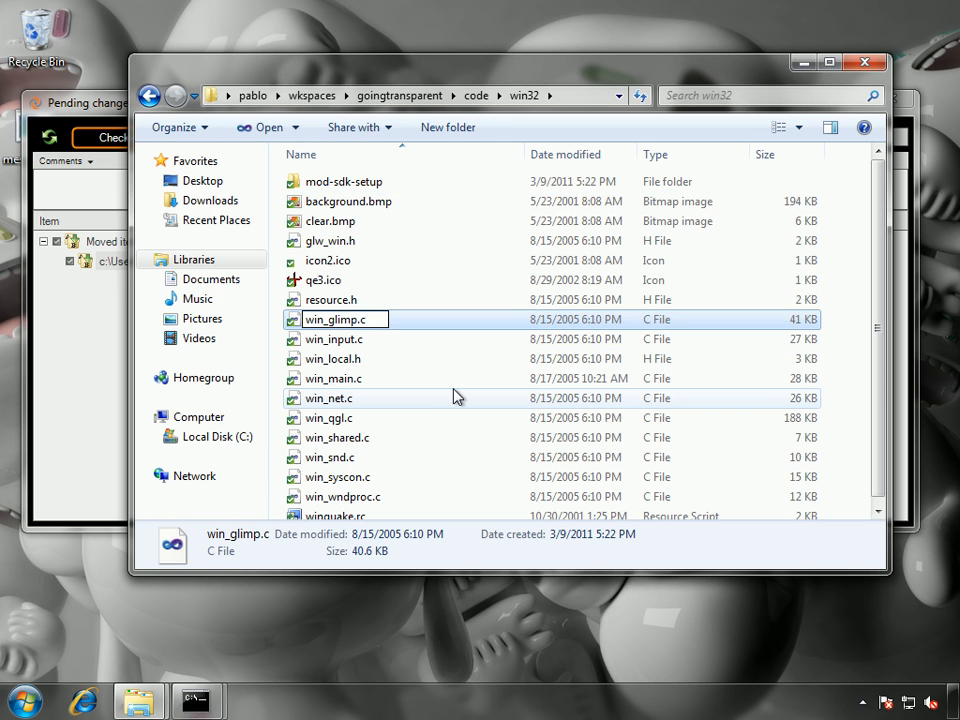
text(ren)
key(BackSpace)
key(BackSpace)
key(BackSpace)
text(-renamed)
key(Return)
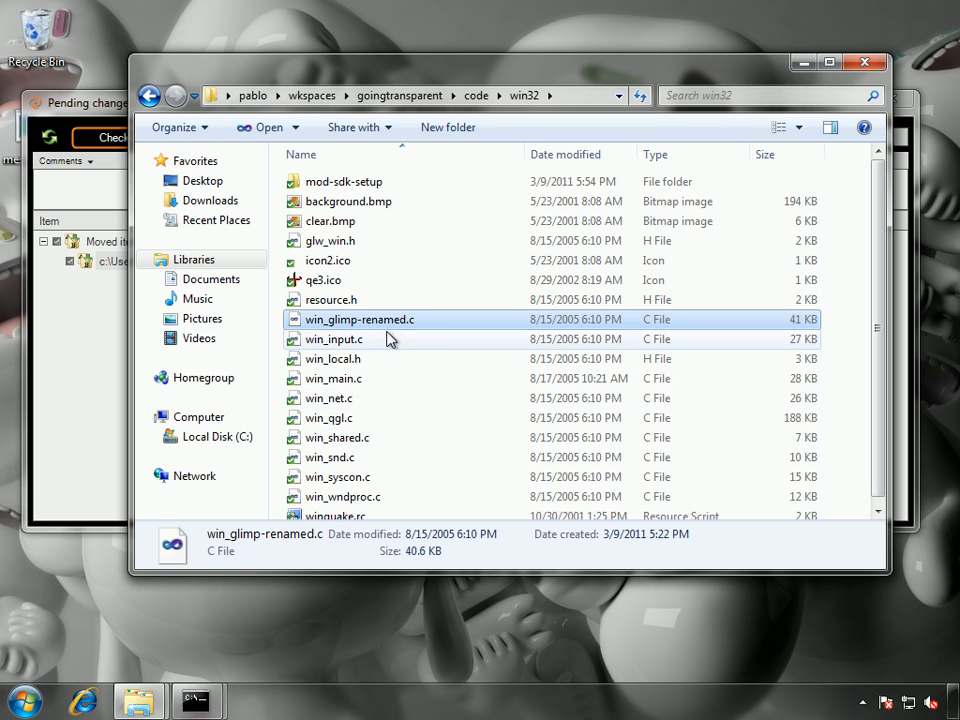
Step: Delete the opening copyright comment block from win_glimp-renamed.c in Visual Studio and save the file on closing
double_click(364, 318)
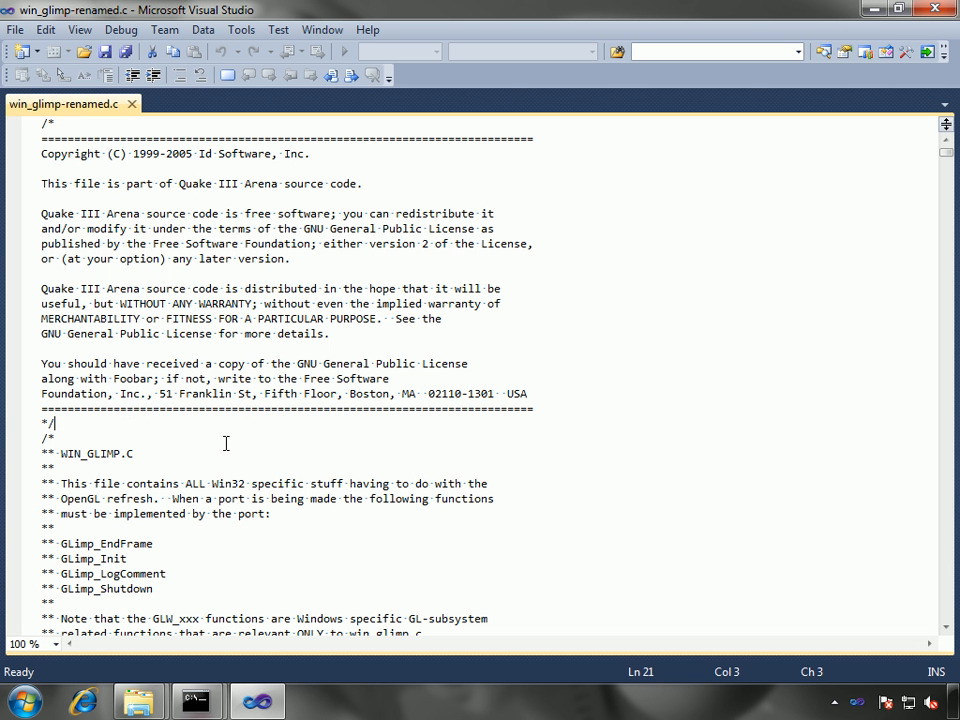
key(ctrl+shift+Home)
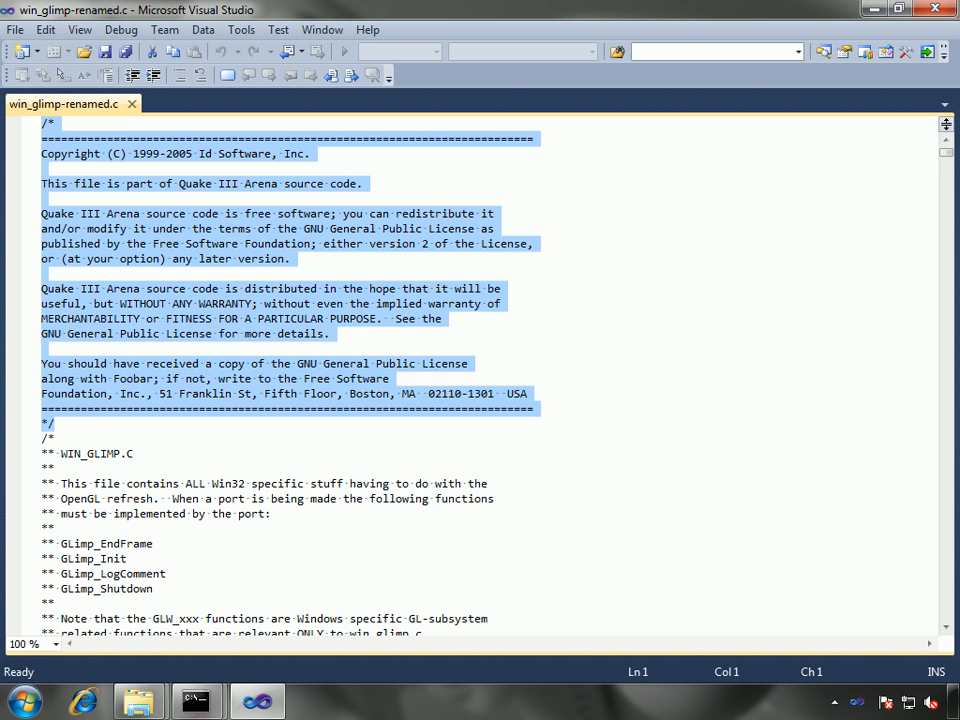
key(Delete)
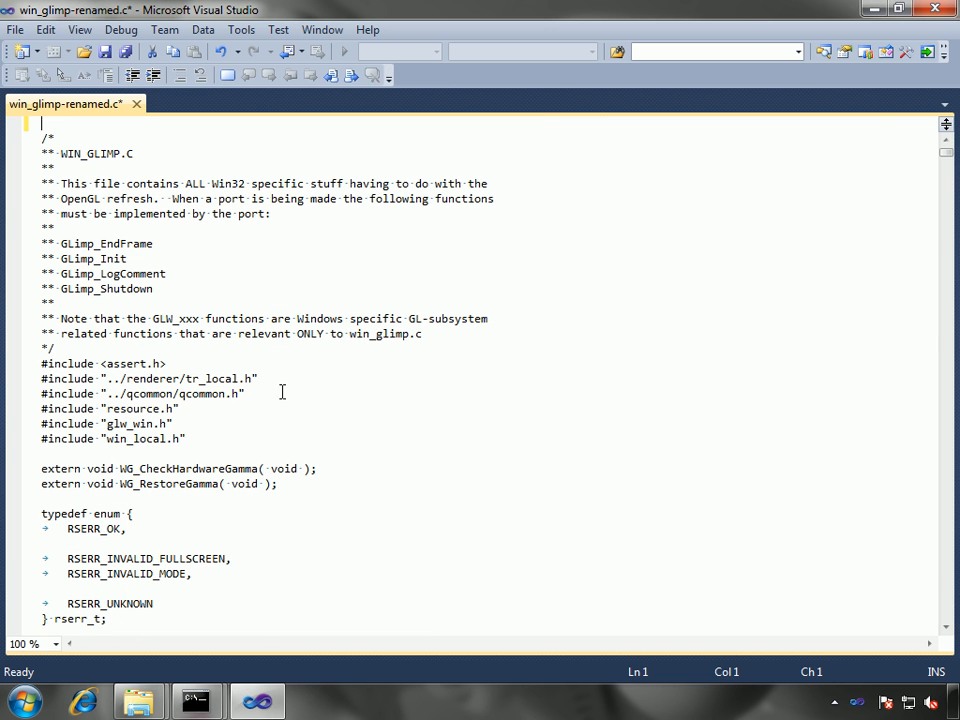
click(935, 8)
click(464, 459)
Step: Refresh the pending changes and examine the similarity value of the renamed and edited file
click(125, 96)
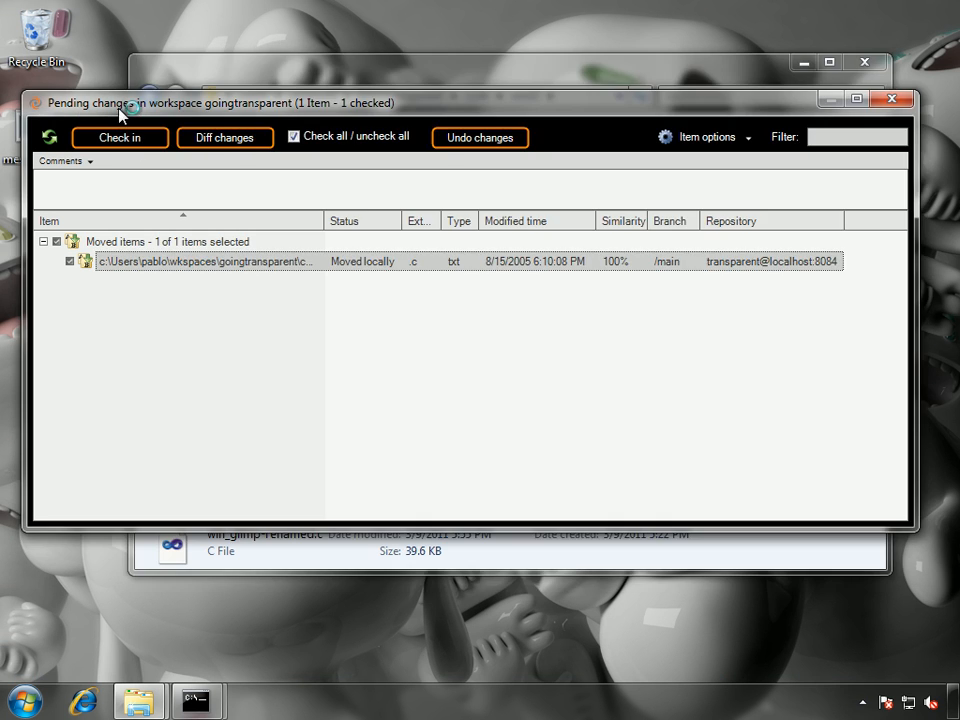
click(52, 144)
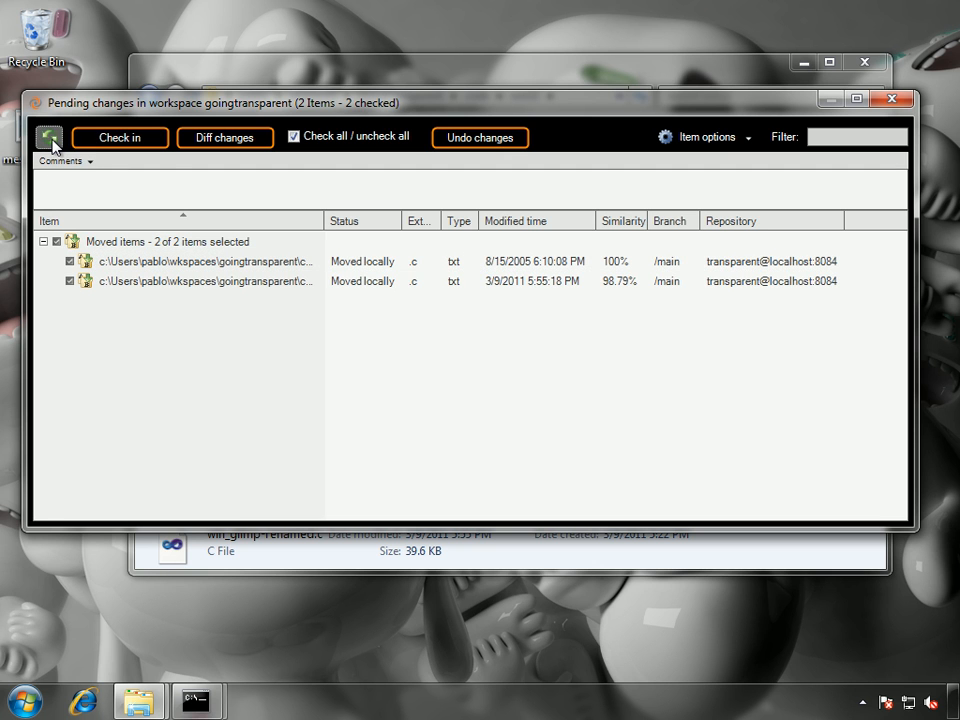
mouse_move(321, 221)
mouse_down()
mouse_move(899, 220)
mouse_move(336, 212)
mouse_up()
click(628, 281)
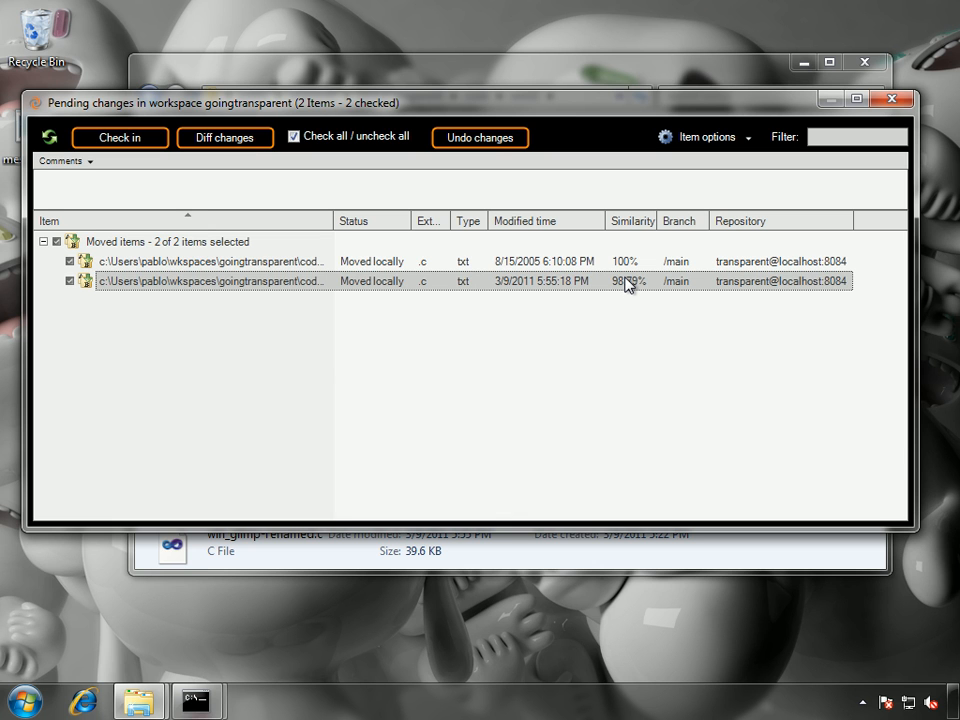
Step: Delete win_main.c from the win32 folder through the ordinary file system
click(445, 78)
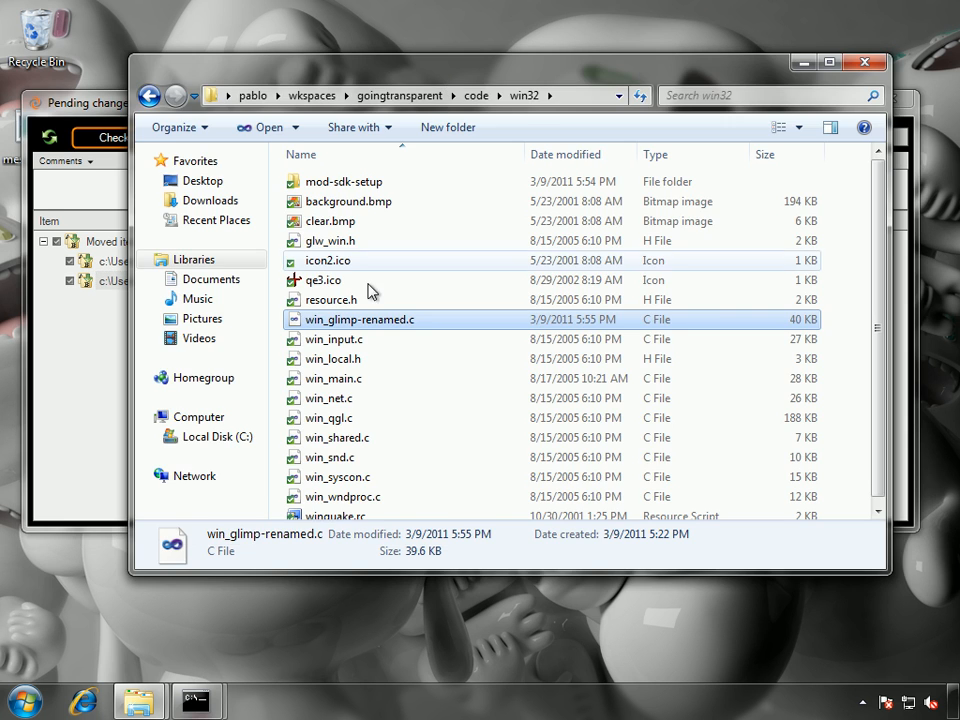
click(368, 382)
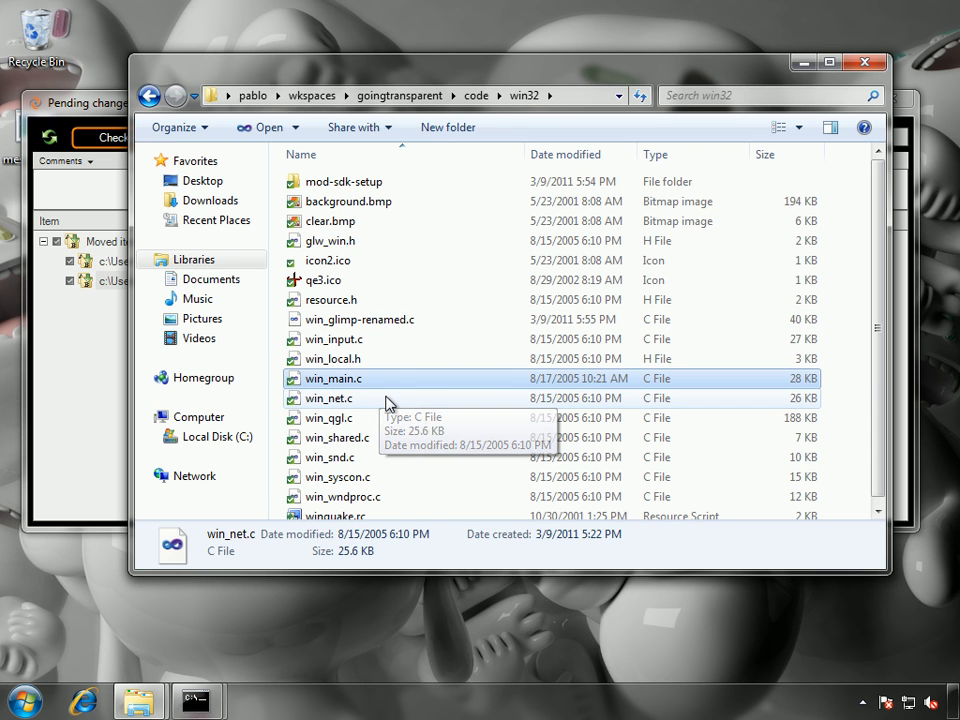
key(Delete)
click(553, 427)
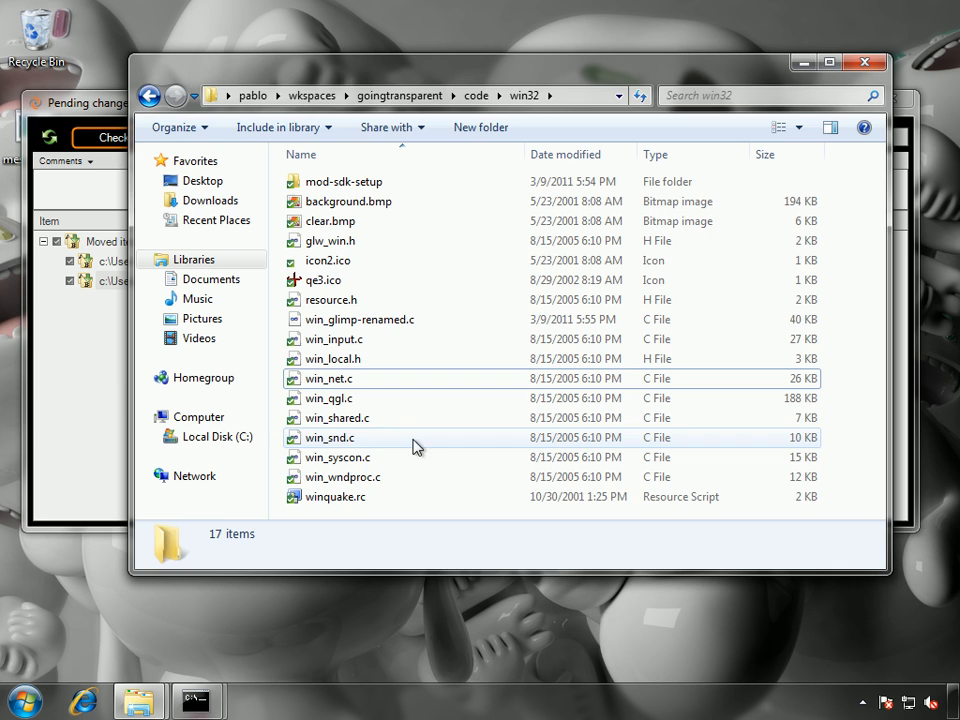
Step: Refresh the pending changes and widen the Item and Status columns to read the deleted file's entry
click(111, 399)
click(49, 137)
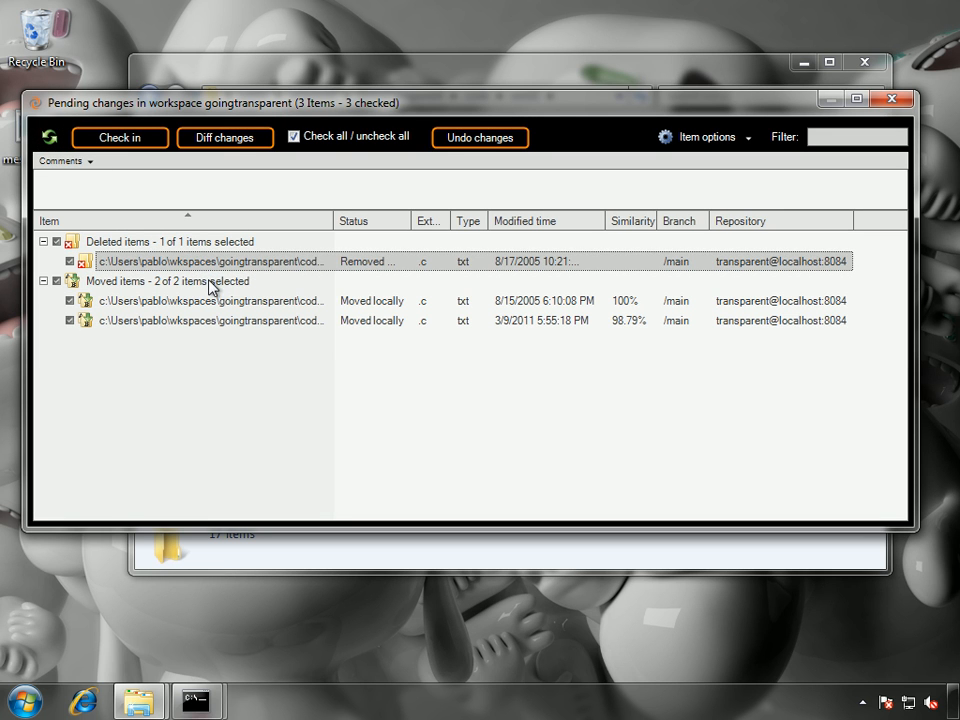
drag(334, 221, 409, 221)
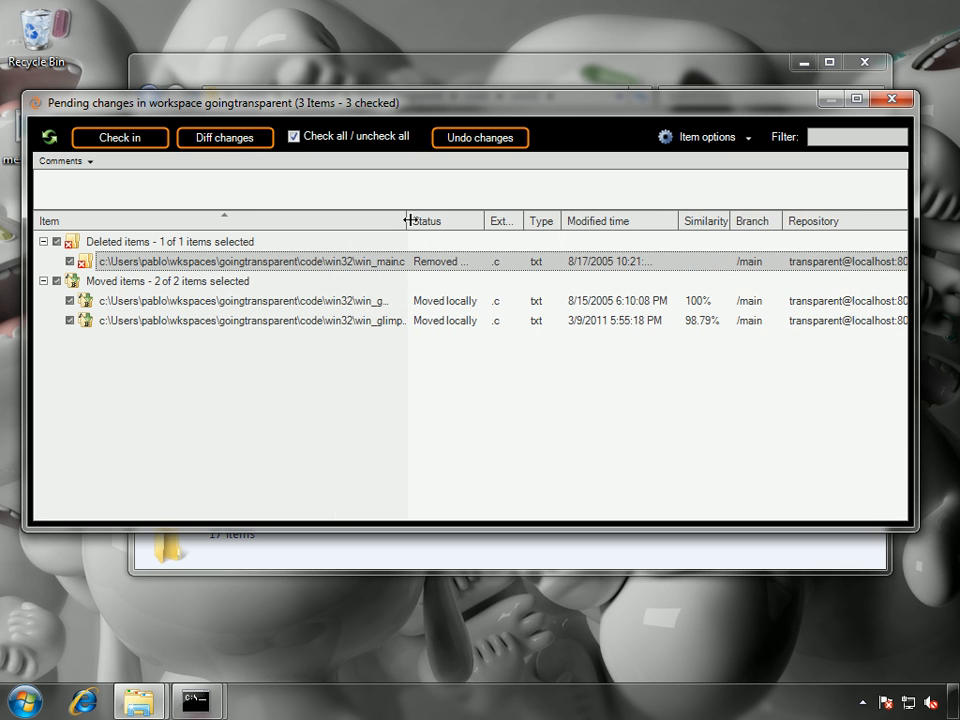
mouse_move(511, 224)
mouse_down()
mouse_move(553, 224)
mouse_move(527, 224)
mouse_up()
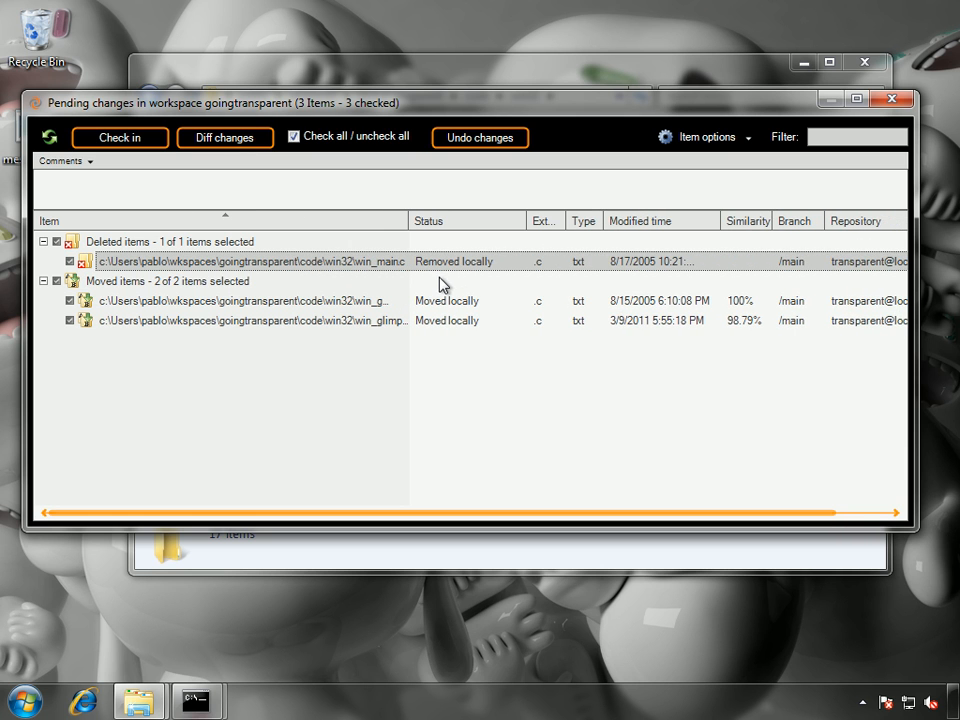
Step: Delete win_local.h from the win32 folder with the Plastic SCM delete operation and confirm it
click(327, 74)
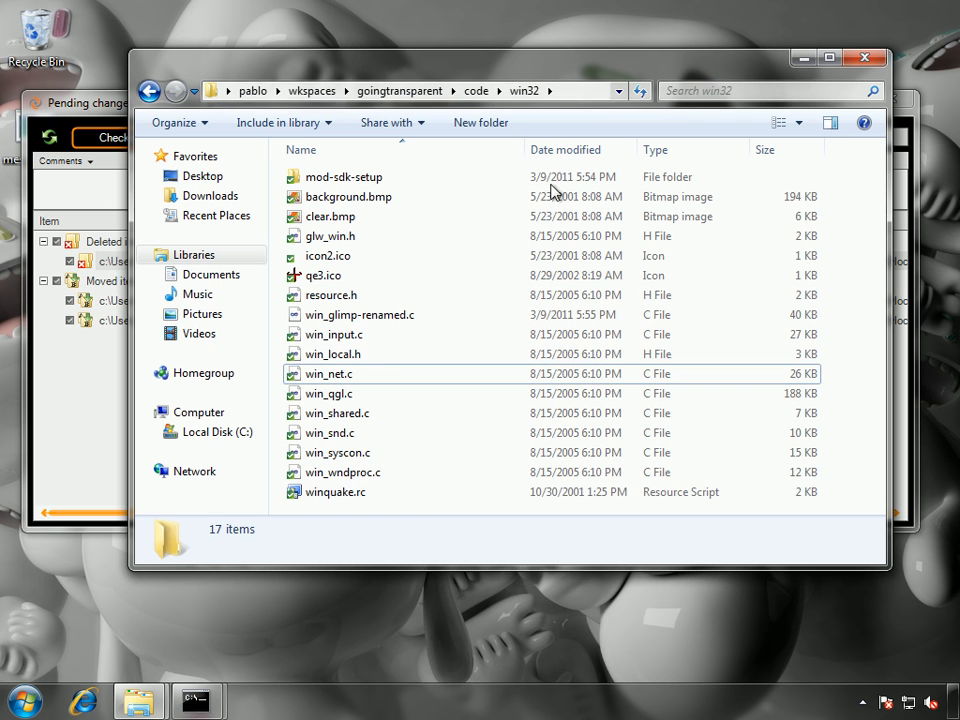
right_click(352, 364)
mouse_move(536, 466)
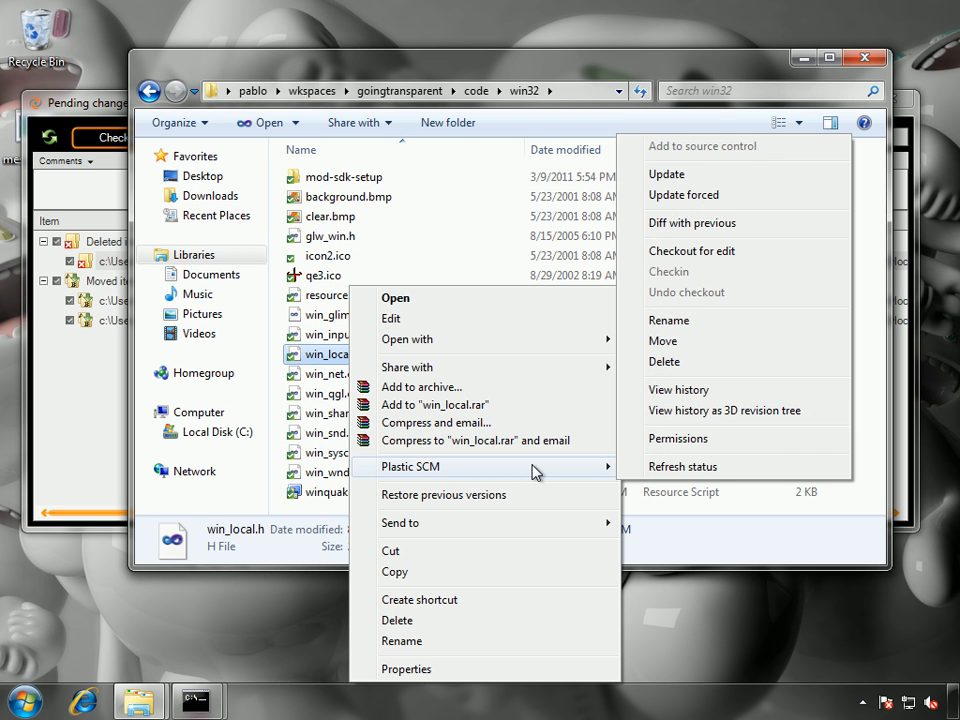
click(743, 366)
click(581, 401)
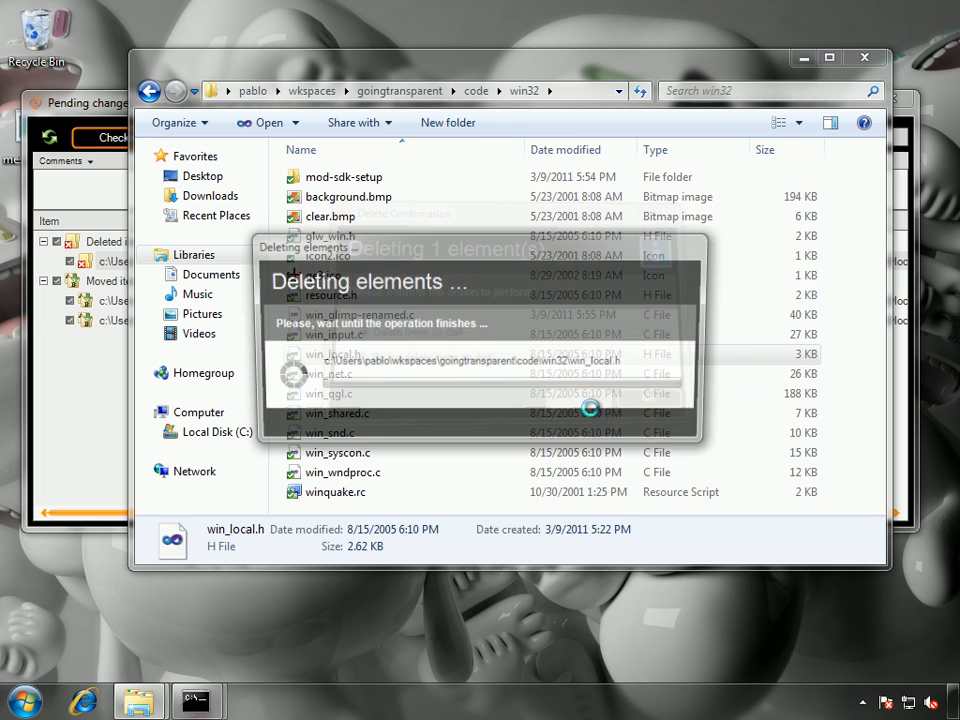
Step: Compare the two deleted files' statuses in the pending changes and widen the Item column to read the moved files' paths
click(93, 105)
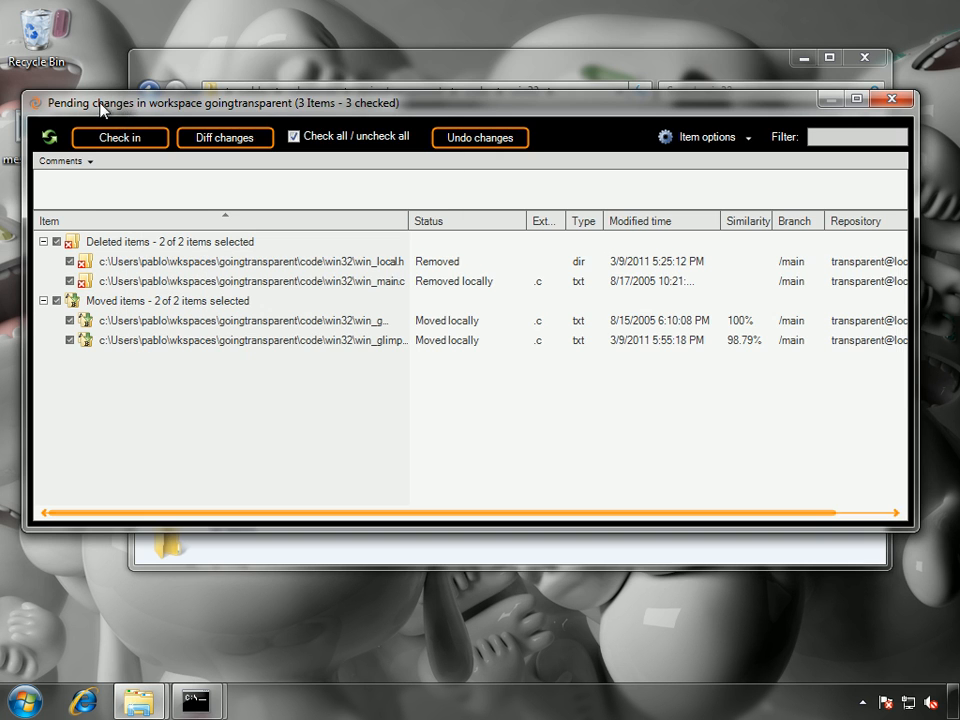
click(173, 281)
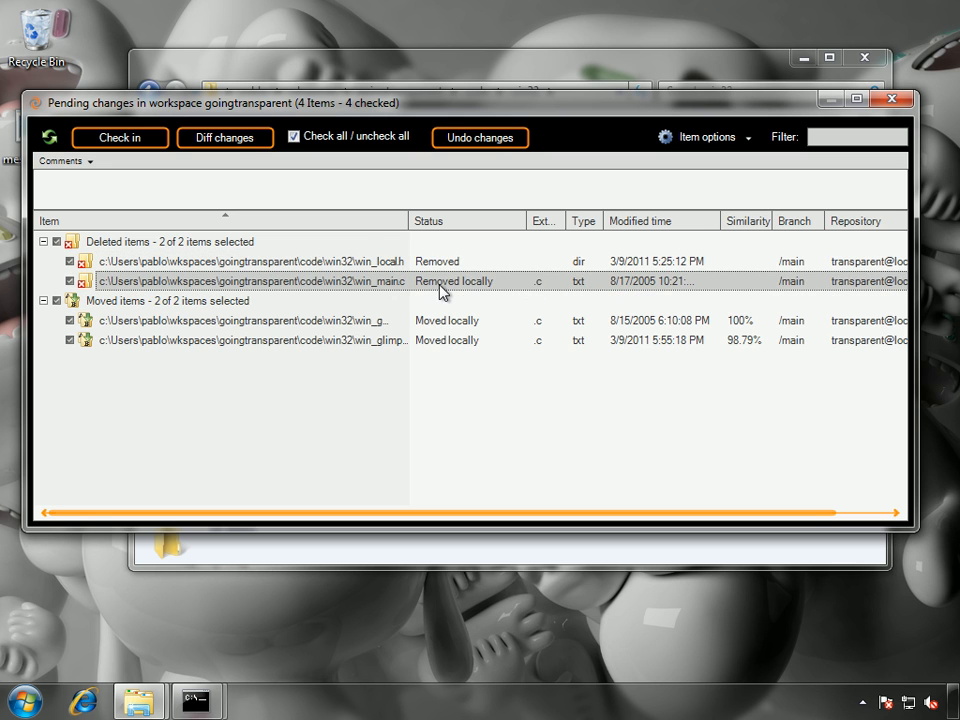
drag(410, 219, 484, 219)
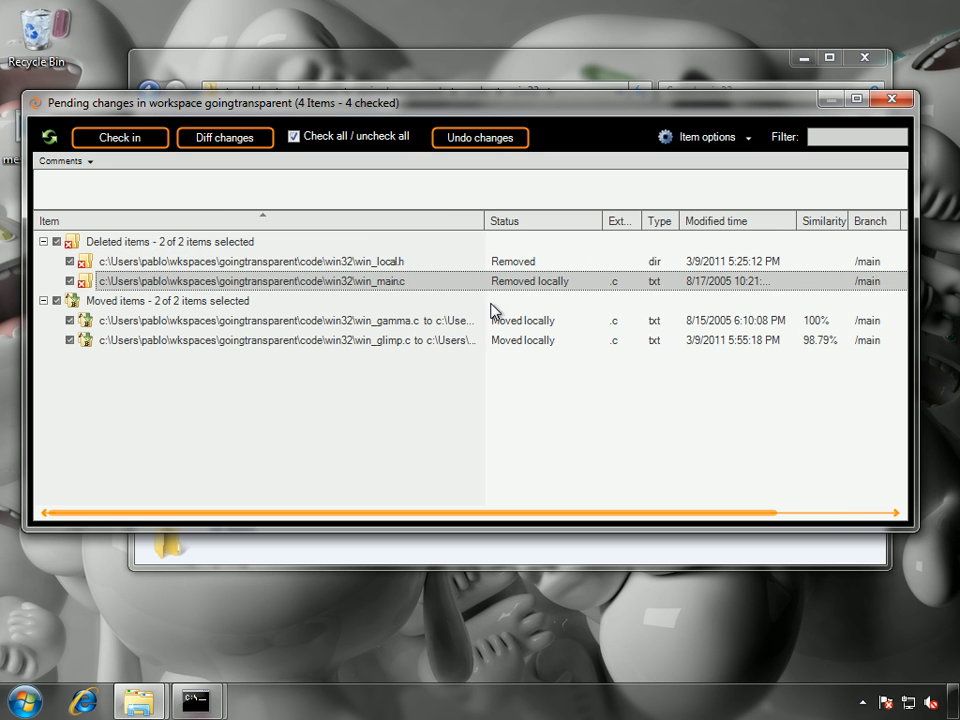
Step: Rename the q3radiant folder in the goingtransparent workspace root as q3radiant-renamed through the ordinary file system
click(390, 76)
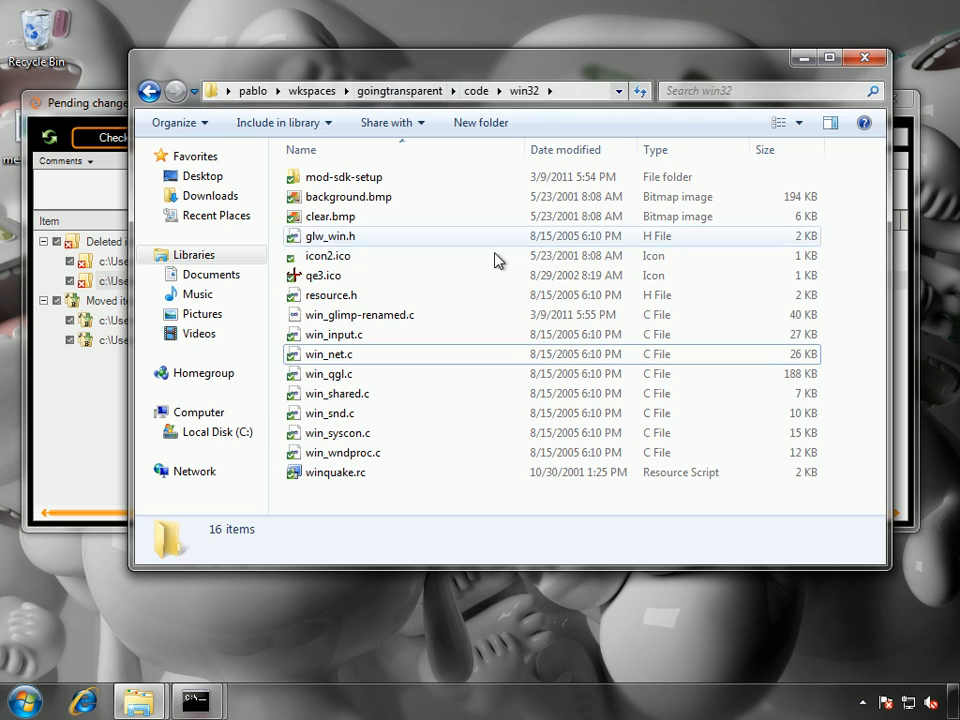
click(478, 92)
click(416, 91)
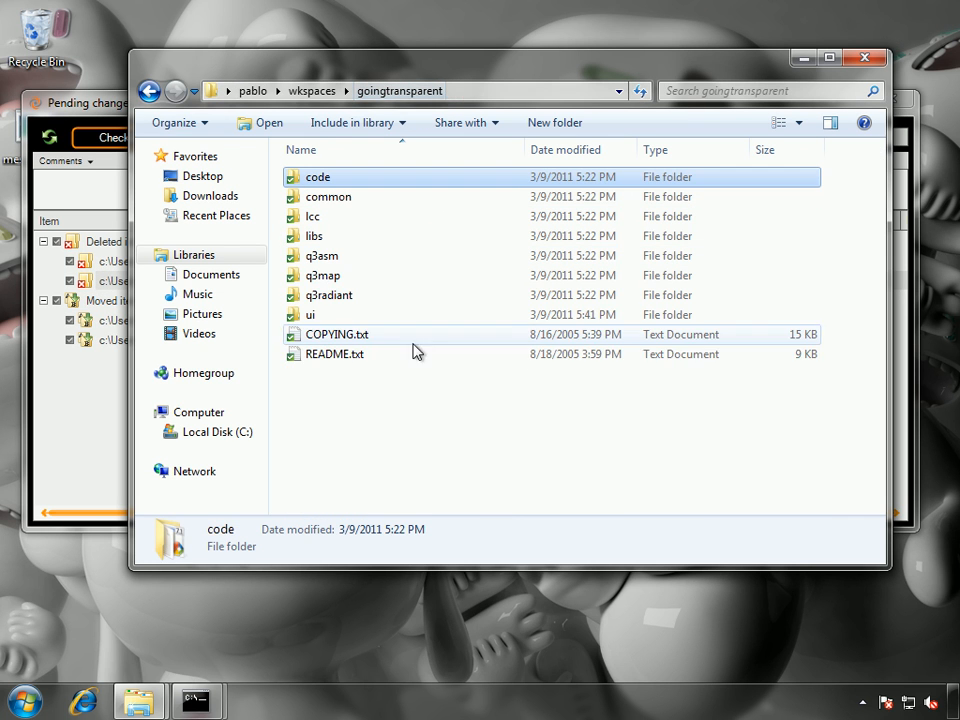
click(343, 297)
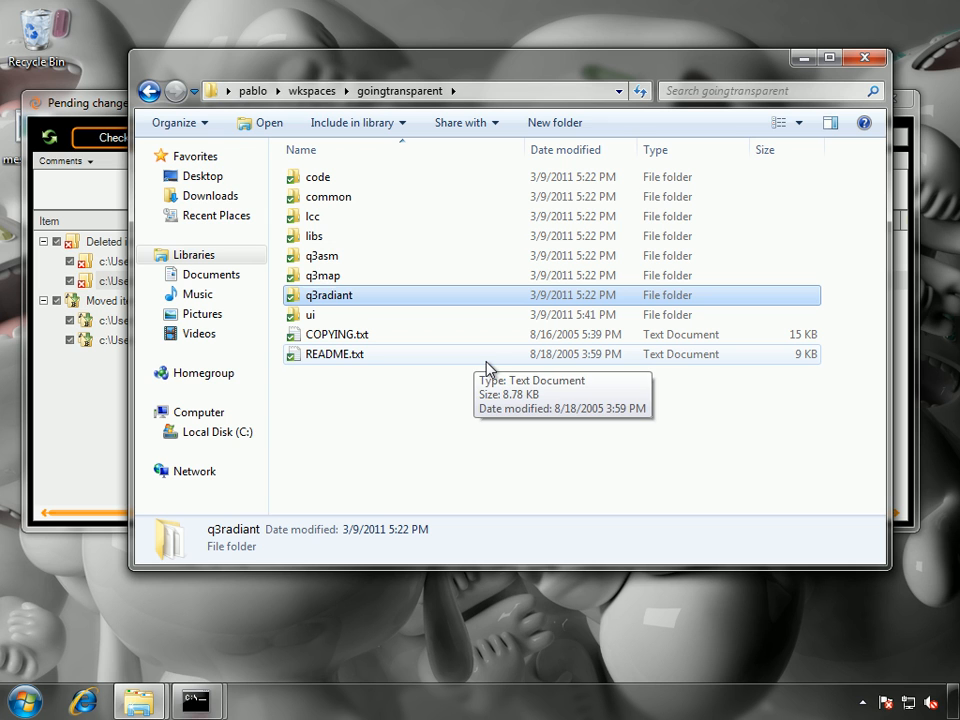
key(F2)
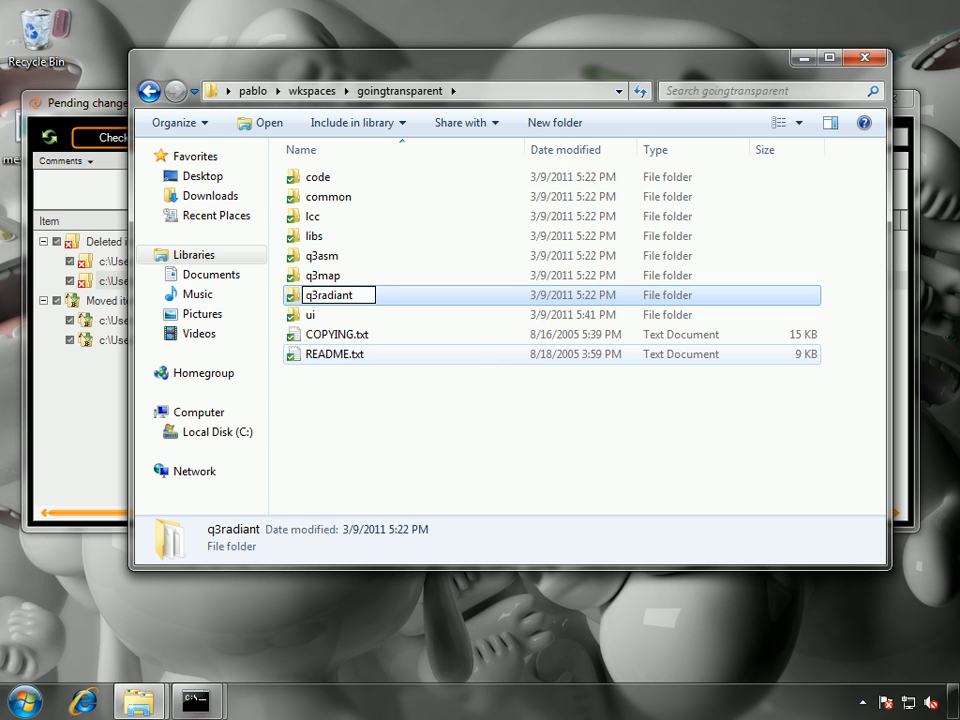
text(/-)
text(renamed)
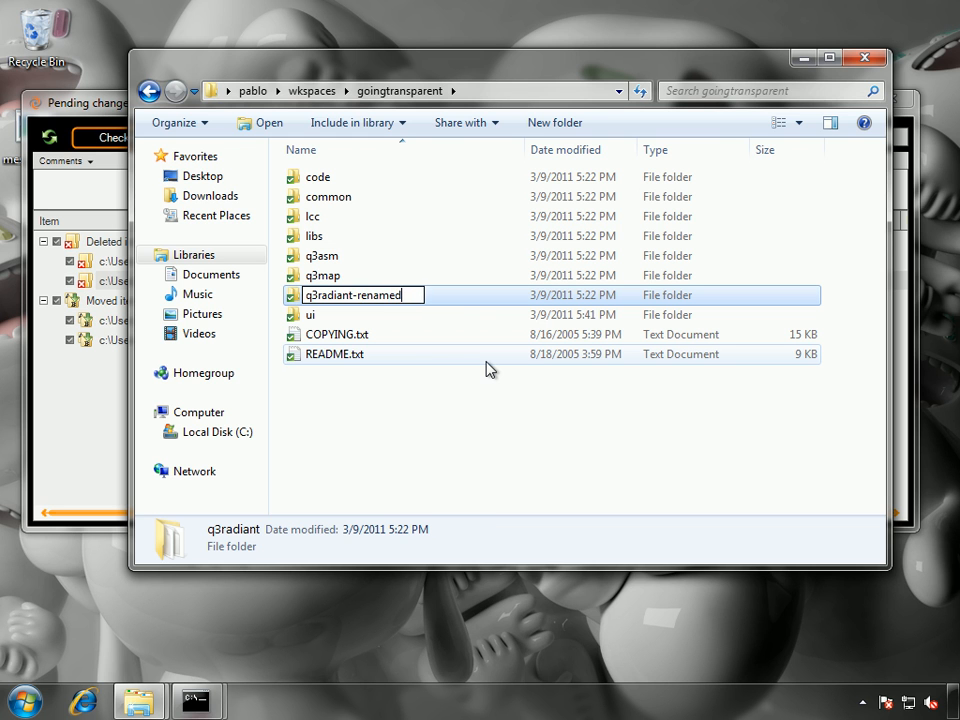
key(Return)
Step: Refresh the pending changes, select the renamed folder's entry and widen the Item column to read its full paths
click(90, 103)
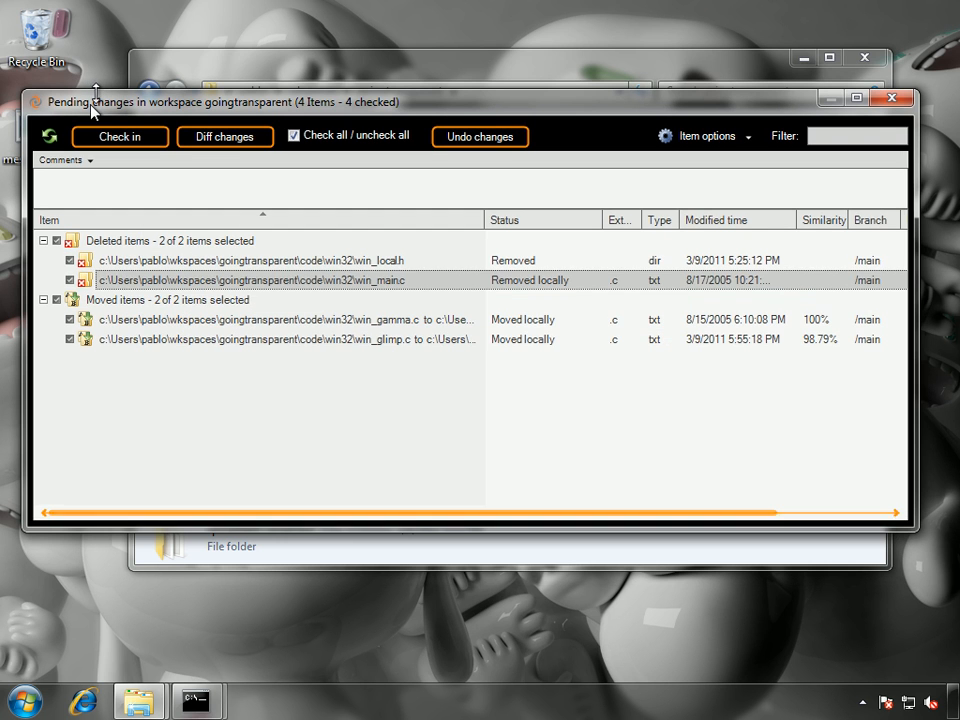
click(45, 138)
click(363, 368)
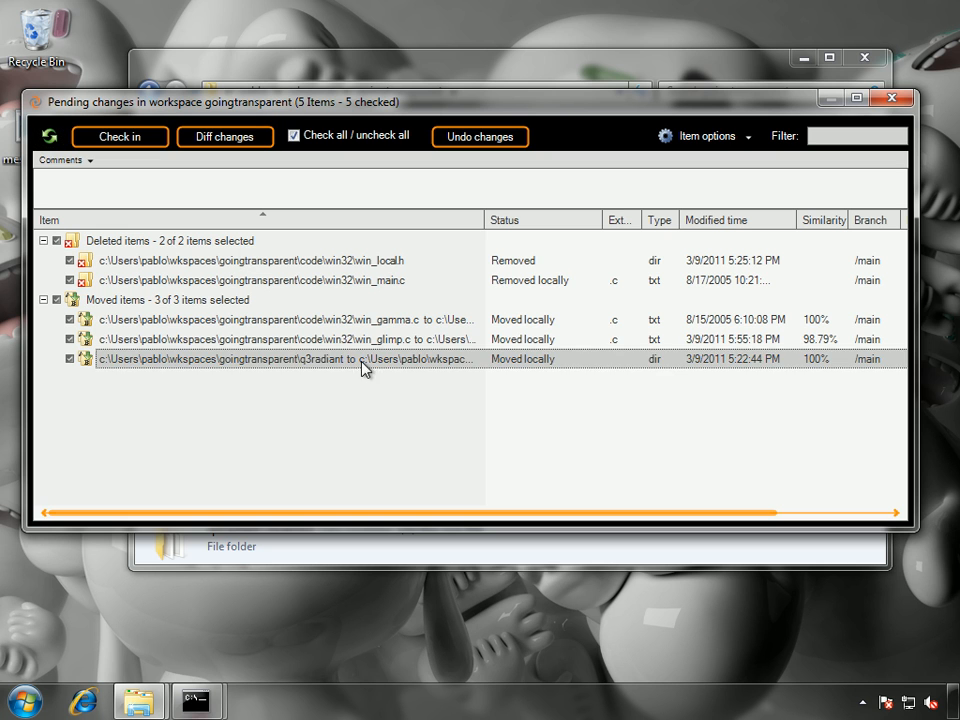
drag(484, 219, 706, 215)
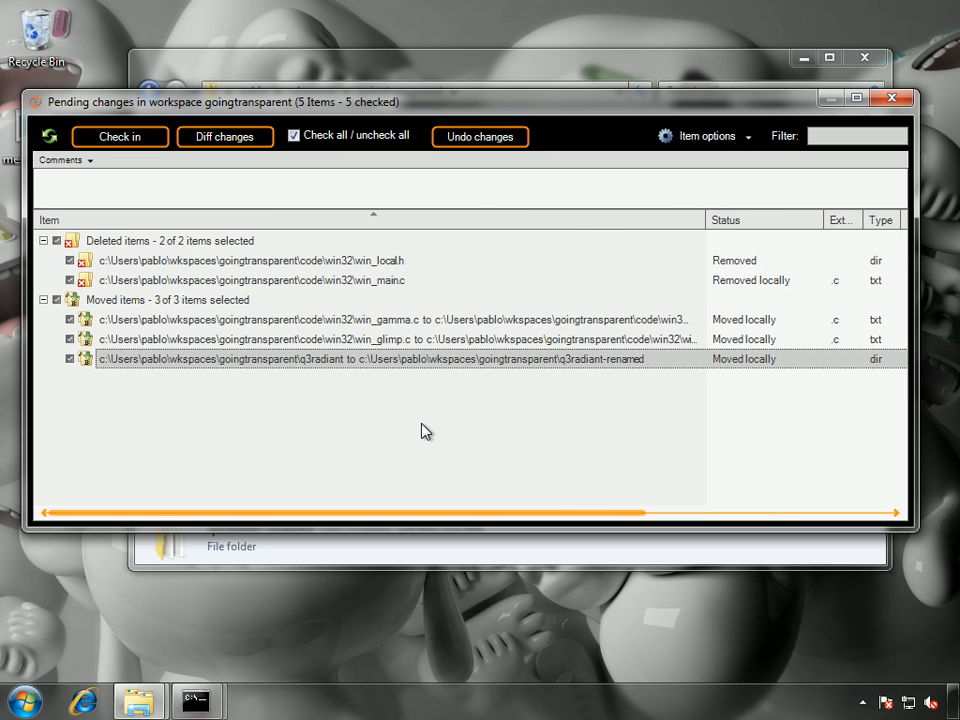
Step: Examine the contents of the q3radiant-renamed folder and return to the goingtransparent folder
click(354, 68)
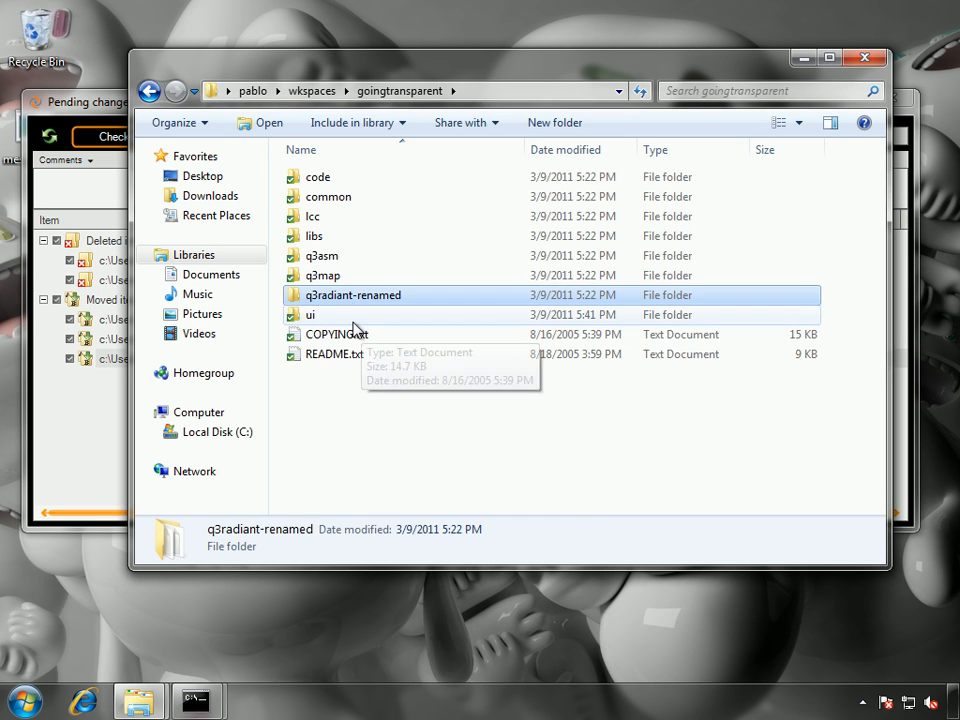
double_click(349, 297)
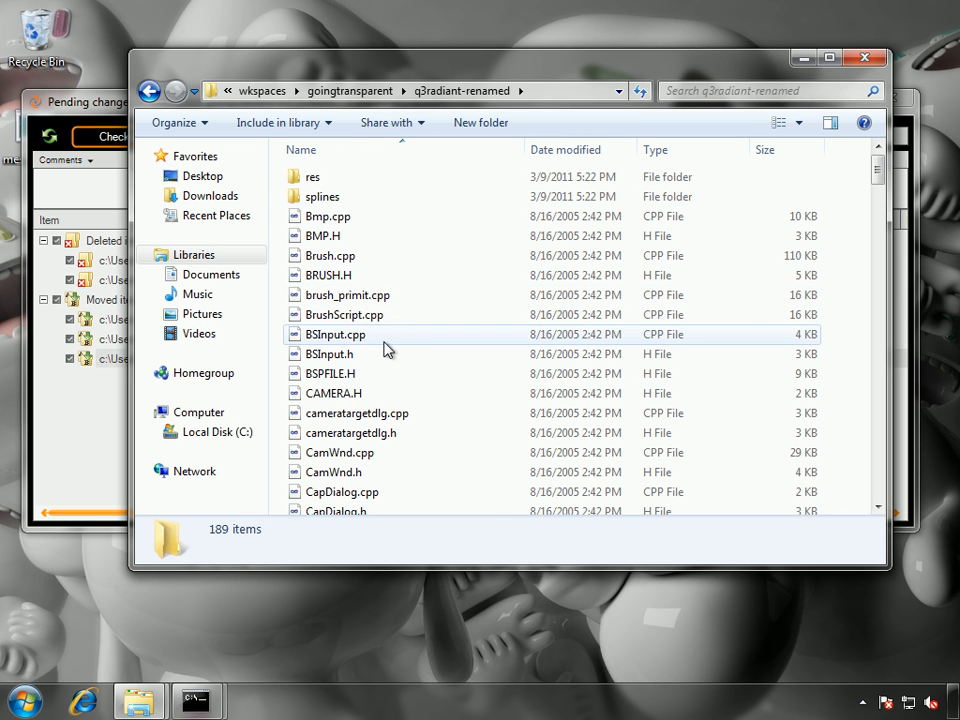
click(350, 90)
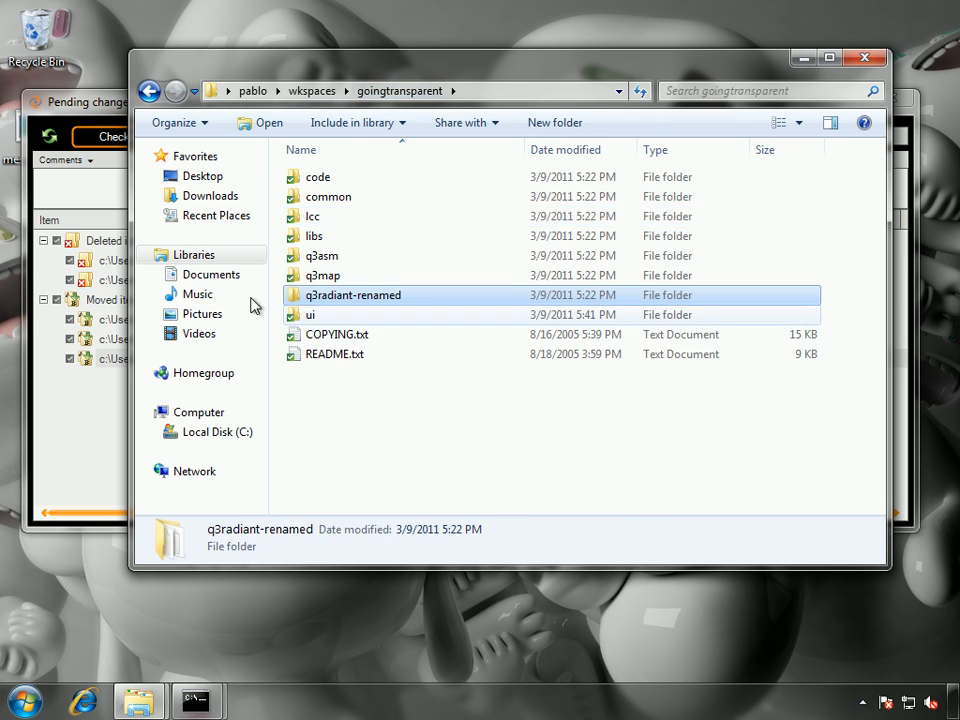
Step: Return to the pending changes and place the cursor in the comments box for the check-in
click(93, 118)
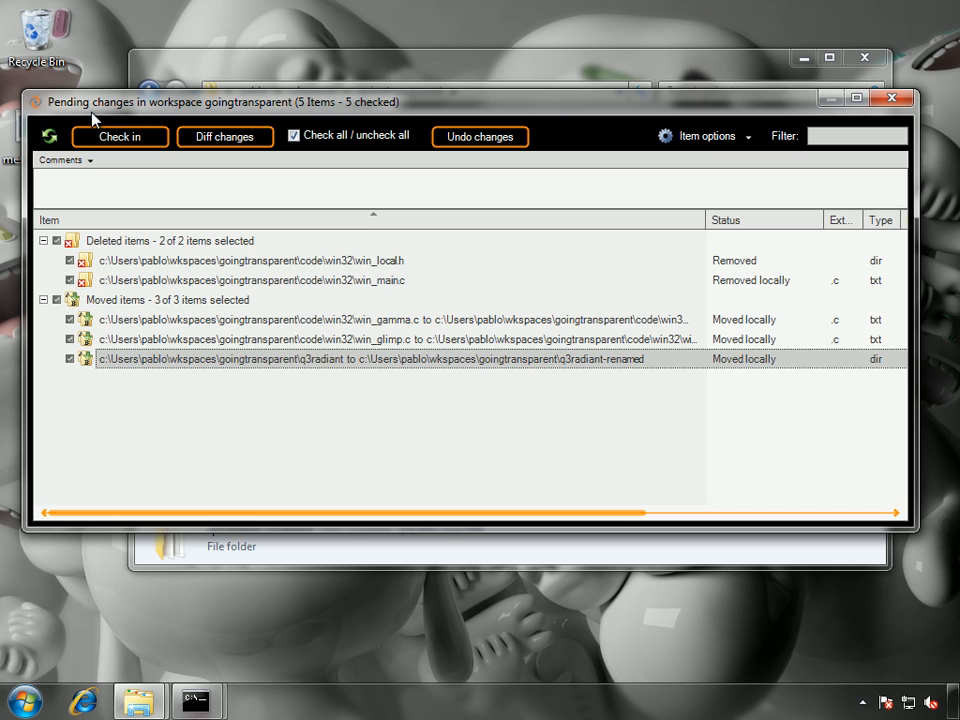
click(81, 184)
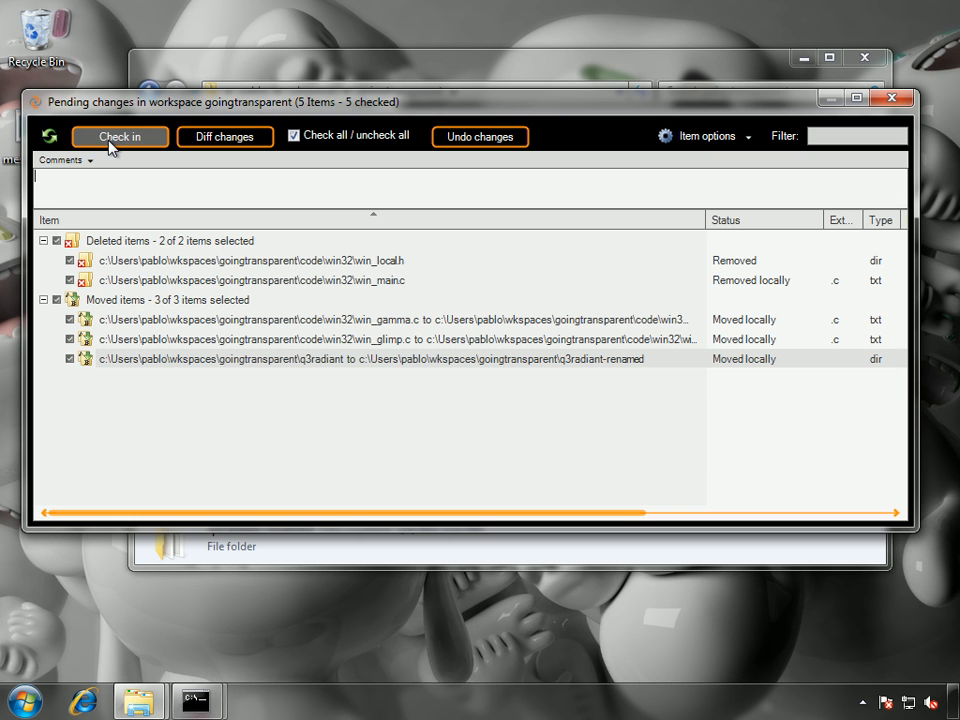